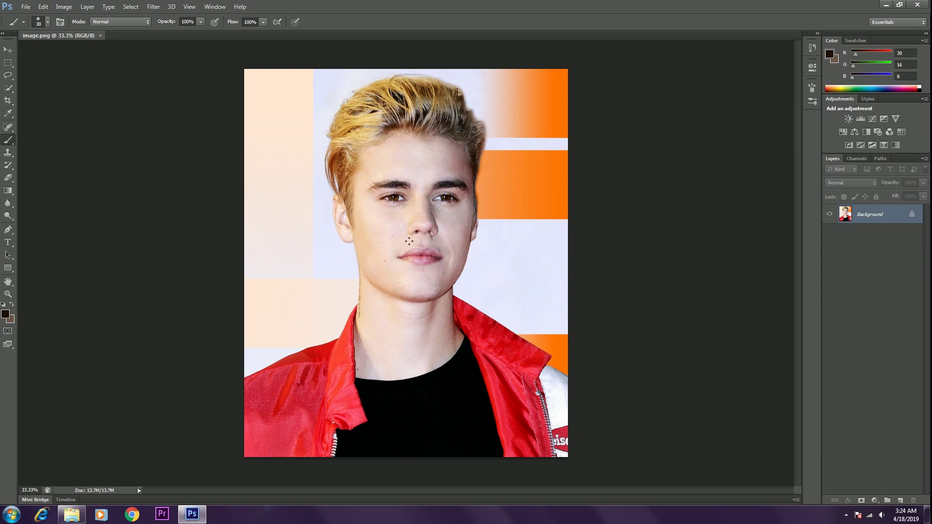
# Switch to the standard Brush Tool from the brush tool group
pyautogui.rightClick(8, 140)
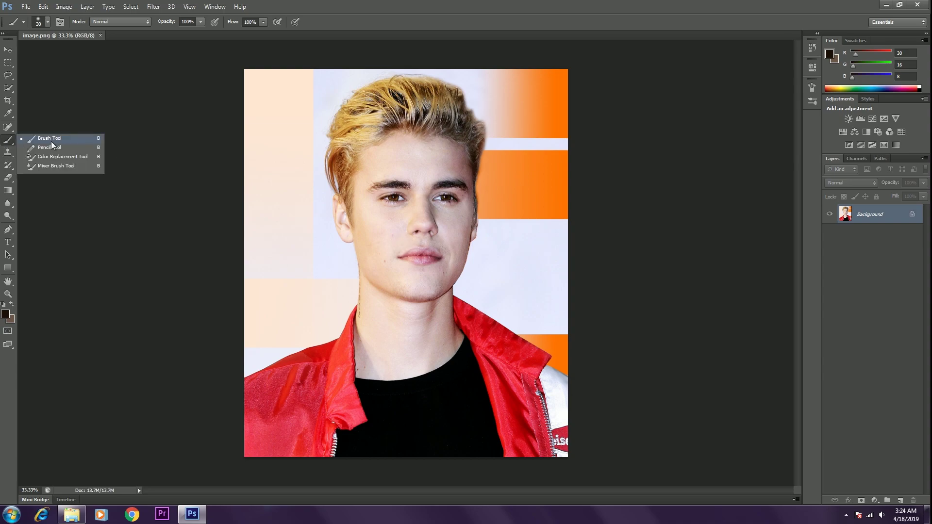
pyautogui.click(52, 142)
pyautogui.rightClick(12, 139)
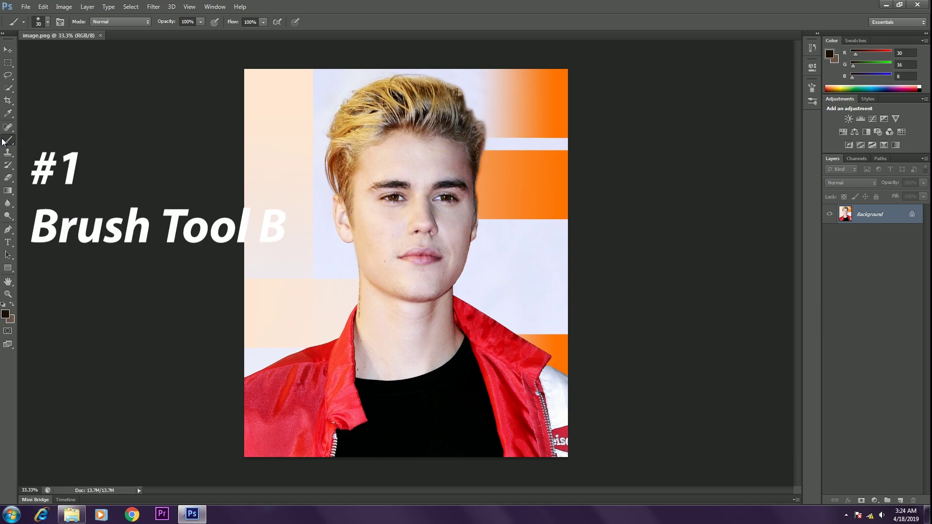
pyautogui.click(26, 142)
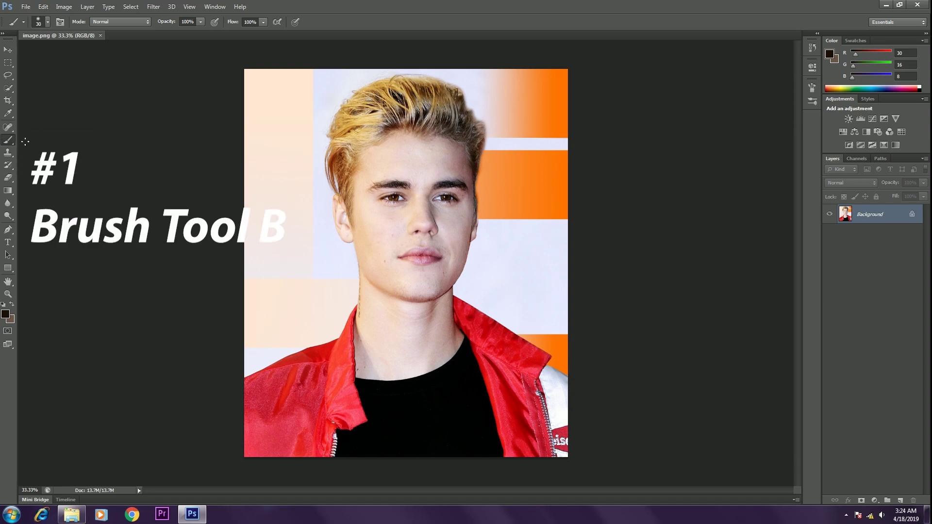
# Load the 112 px hair-like bristle tip from the brush preset picker
pyautogui.click(48, 23)
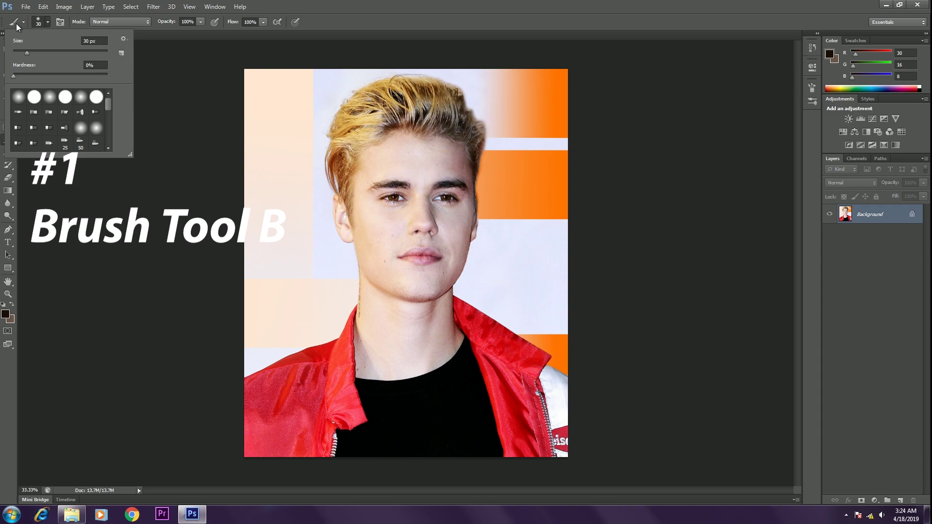
pyautogui.scroll(-2, 54, 122)
pyautogui.scroll(-5, 55, 122)
pyautogui.scroll(-2, 58, 134)
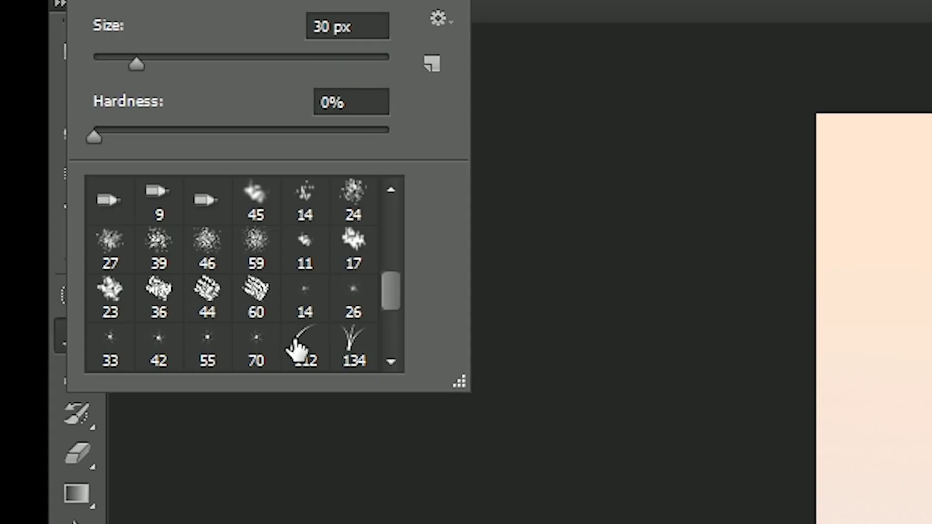
pyautogui.click(81, 142)
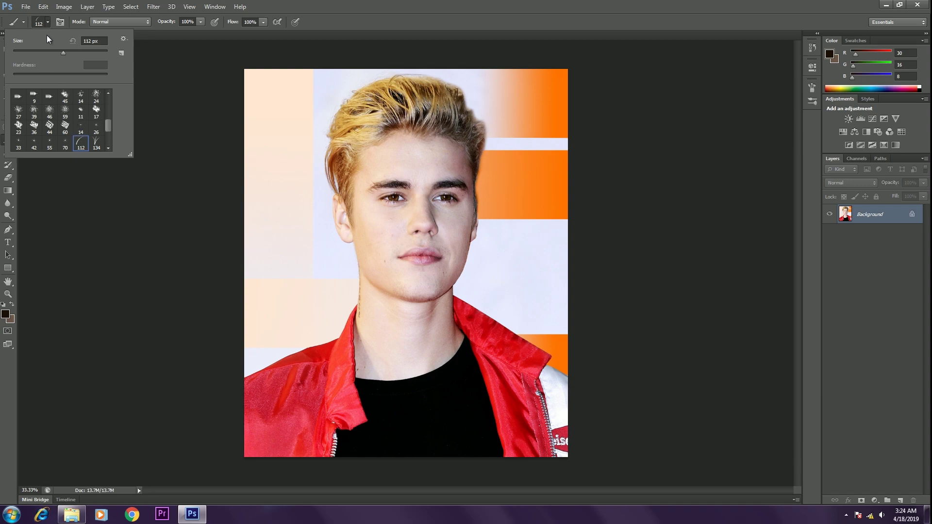
pyautogui.click(18, 22)
pyautogui.click(214, 6)
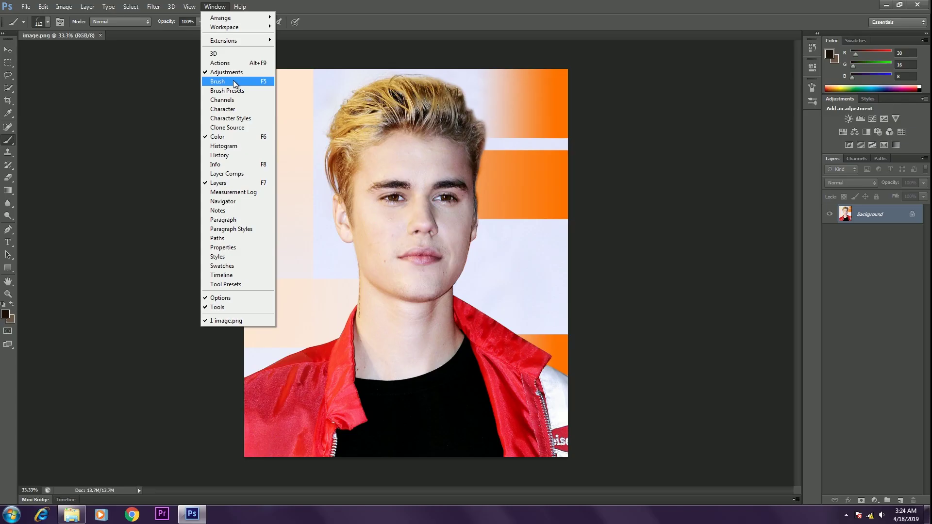
# Show the Brush panel, zoom in on the face, and bring up the foreground Color Picker
pyautogui.click(319, 270)
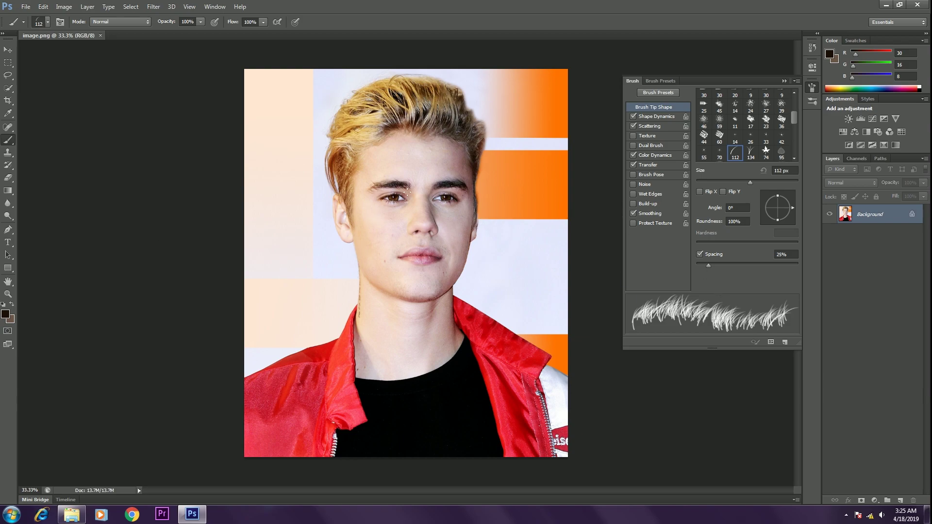
pyautogui.keyDown('alt'); pyautogui.scroll(5, 460, 154); pyautogui.keyUp('alt')
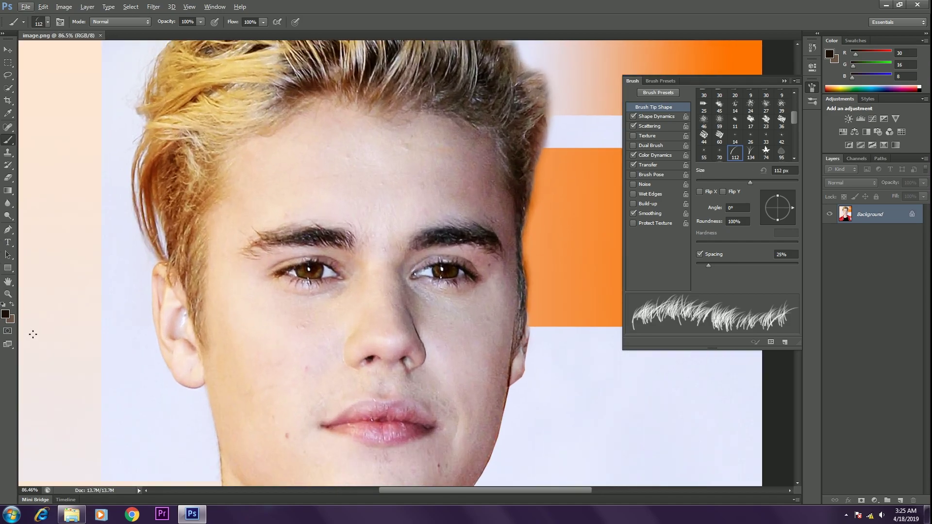
pyautogui.click(6, 314)
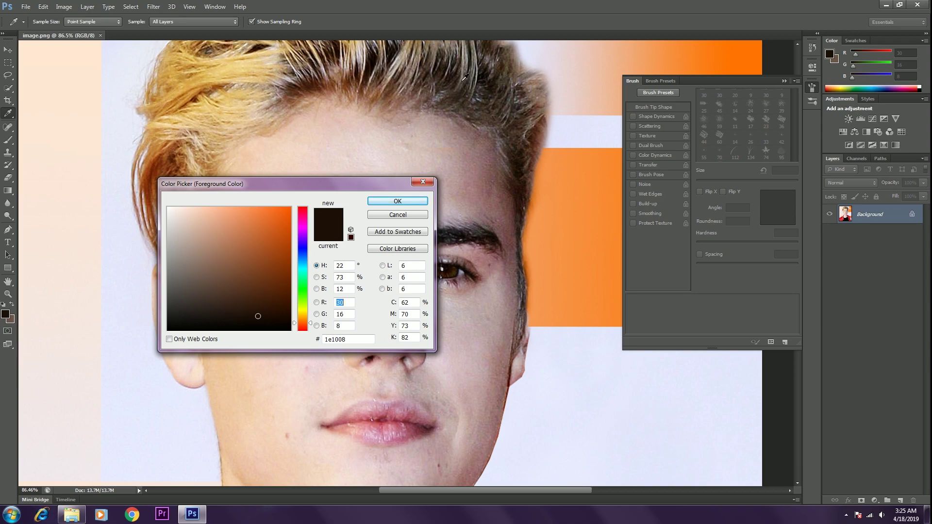
# Set the foreground to dark brown 221912 and the background to brown 5f3018
pyautogui.click(398, 201)
pyautogui.press('b')
pyautogui.click(10, 320)
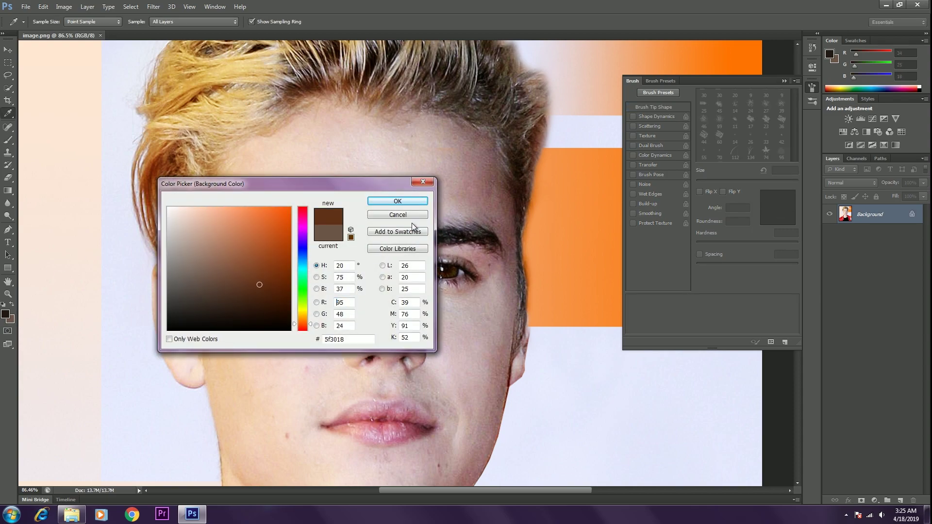
pyautogui.click(403, 201)
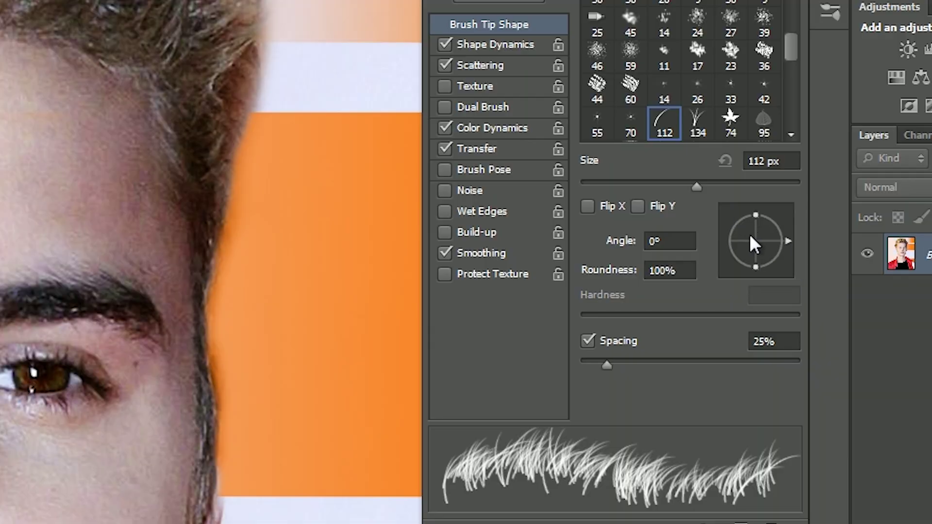
# Try trial hair strokes at several brush tip angles, undo them, and rotate the tip back
pyautogui.moveTo(782, 243)
pyautogui.mouseDown()
pyautogui.moveTo(782, 264)
pyautogui.moveTo(759, 300)
pyautogui.moveTo(730, 298)
pyautogui.mouseUp()
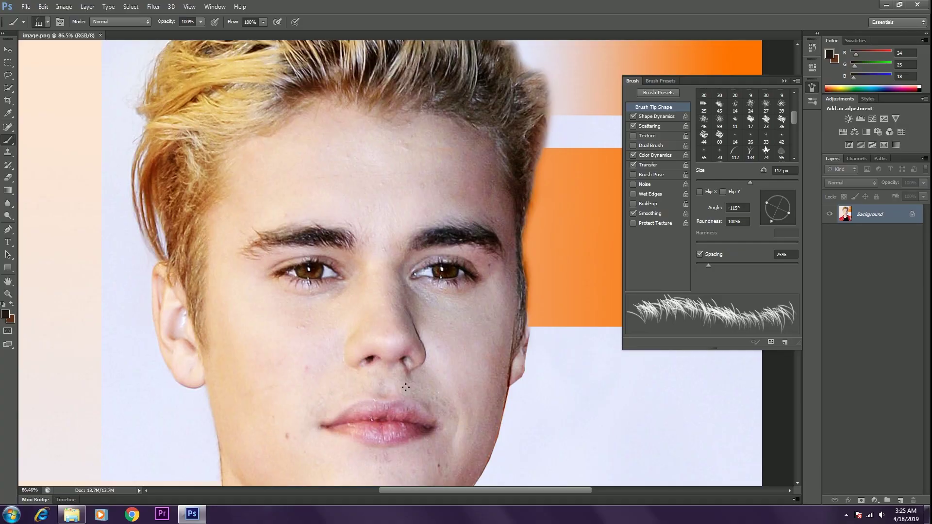
pyautogui.moveTo(388, 381); pyautogui.dragTo(459, 411)
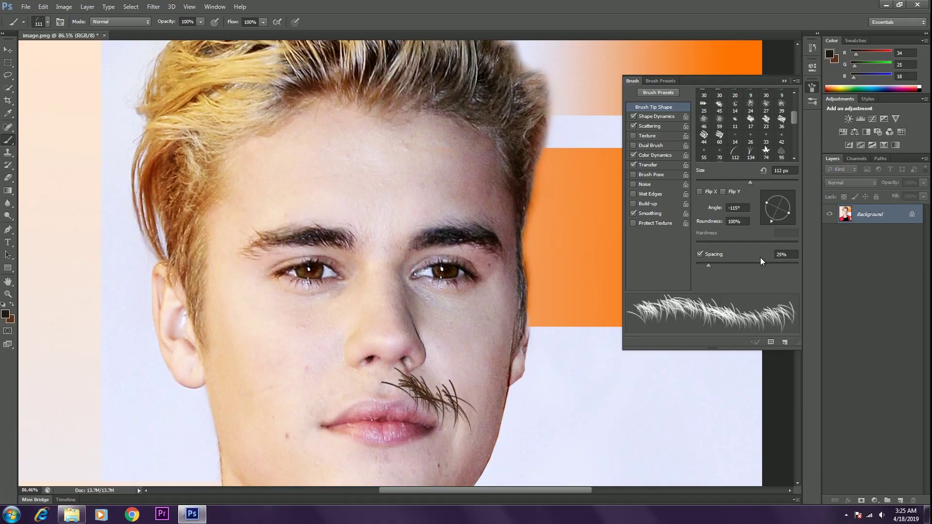
pyautogui.moveTo(767, 220); pyautogui.dragTo(761, 203)
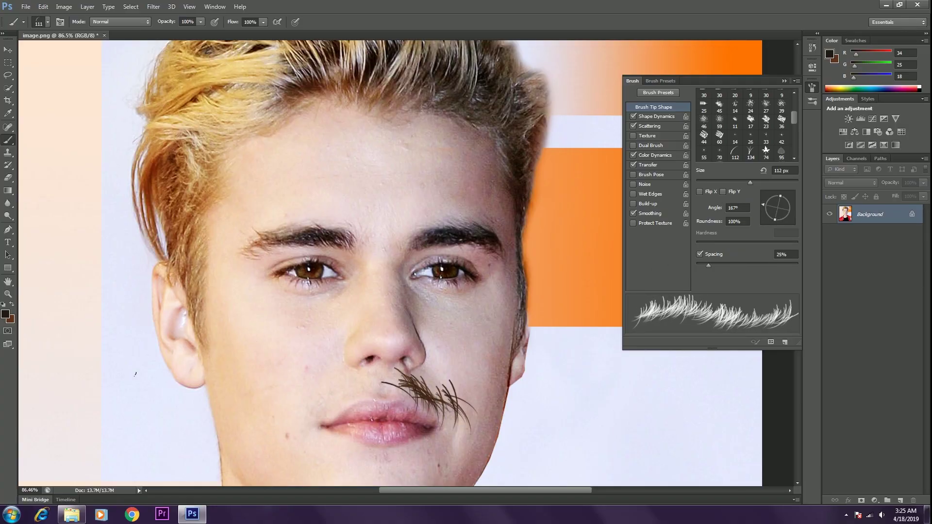
pyautogui.moveTo(143, 374); pyautogui.dragTo(160, 425)
pyautogui.moveTo(762, 211); pyautogui.dragTo(783, 198)
pyautogui.moveTo(379, 243); pyautogui.dragTo(282, 306)
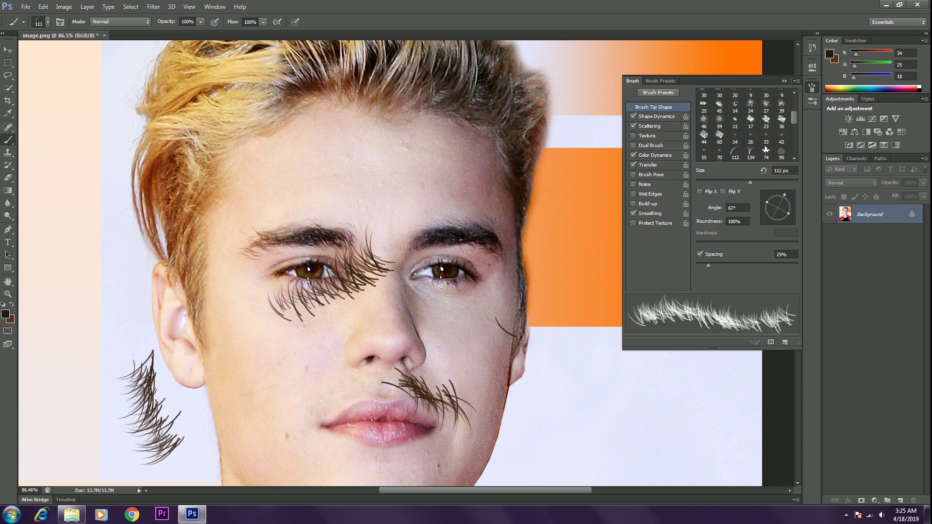
pyautogui.hotkey('ctrl', 'alt', 'z')
pyautogui.hotkey('ctrl', 'alt', 'z')
pyautogui.hotkey('ctrl', 'alt', 'z')
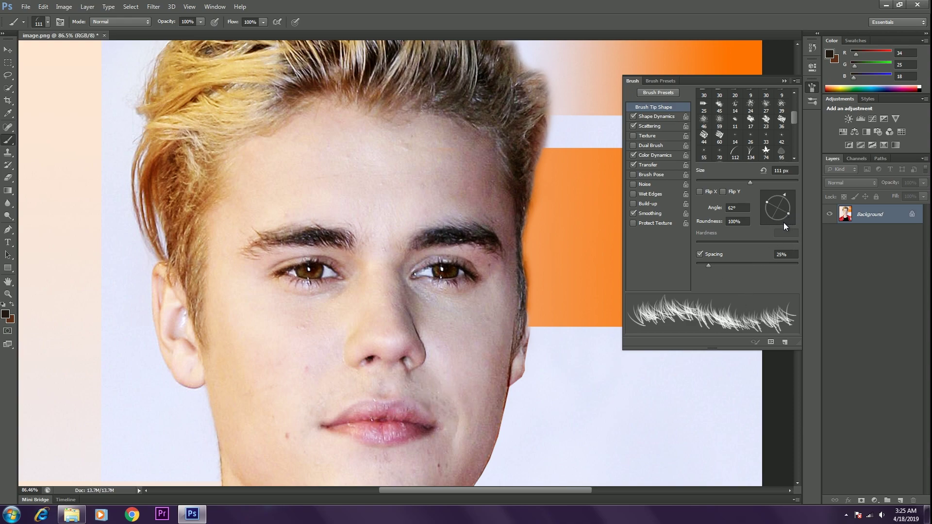
pyautogui.moveTo(786, 197)
pyautogui.mouseDown()
pyautogui.moveTo(791, 212)
pyautogui.moveTo(777, 245)
pyautogui.moveTo(733, 249)
pyautogui.mouseUp()
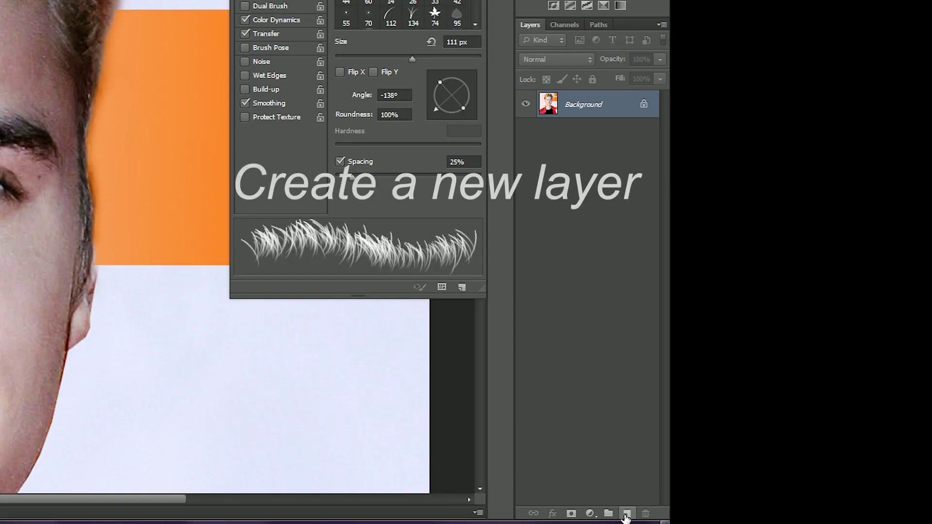
# On a new layer, paint dark hair strands above the upper lip with a smaller brush
pyautogui.click(626, 515)
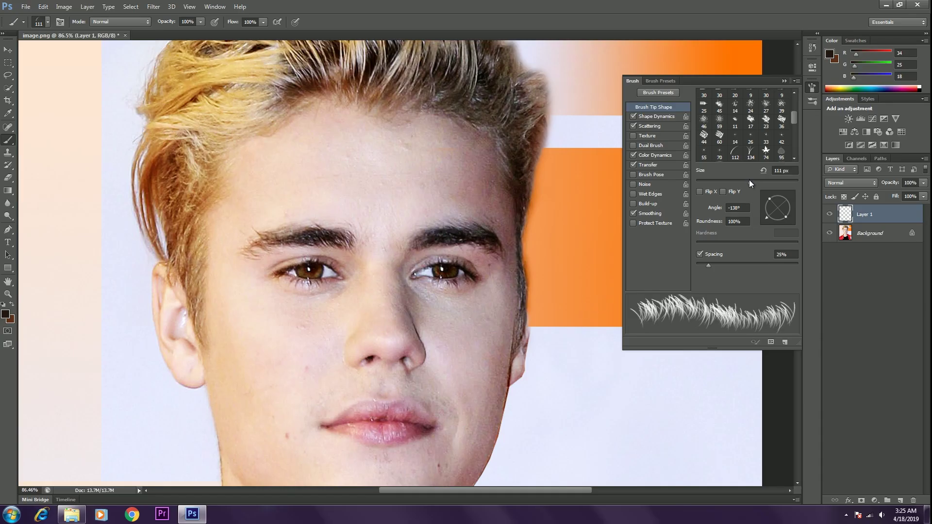
pyautogui.moveTo(748, 183); pyautogui.dragTo(739, 182)
pyautogui.moveTo(399, 391); pyautogui.dragTo(418, 396)
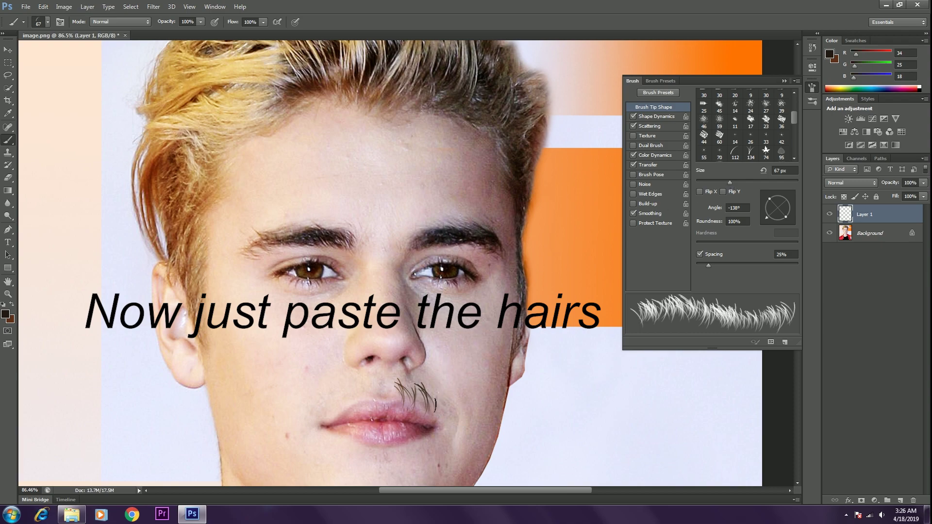
pyautogui.click(436, 404)
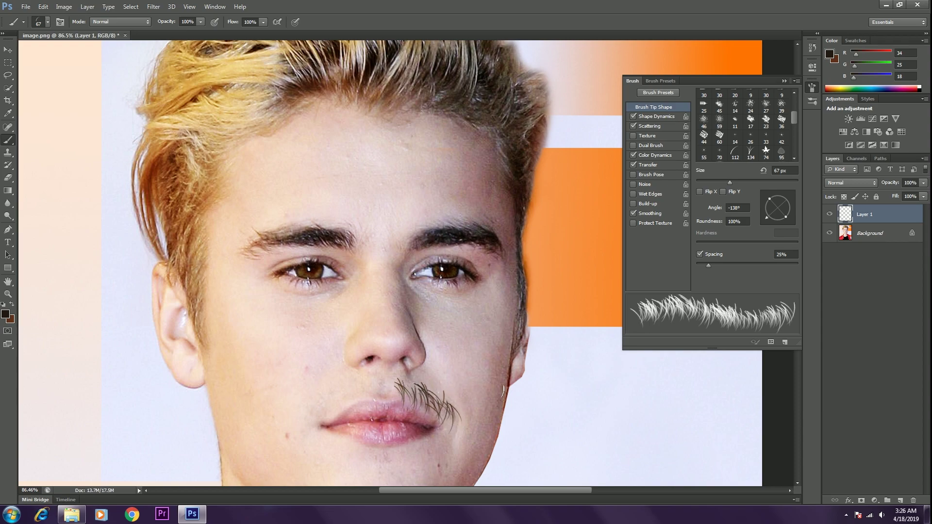
pyautogui.click(852, 183)
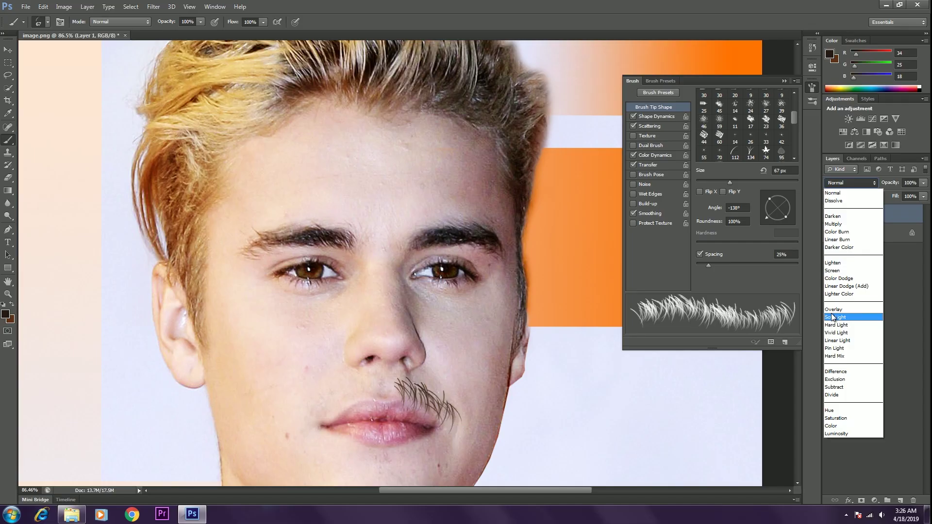
# Put Layer 1 in Soft Light mode, reselecting it after it slips to Screen
pyautogui.click(834, 317)
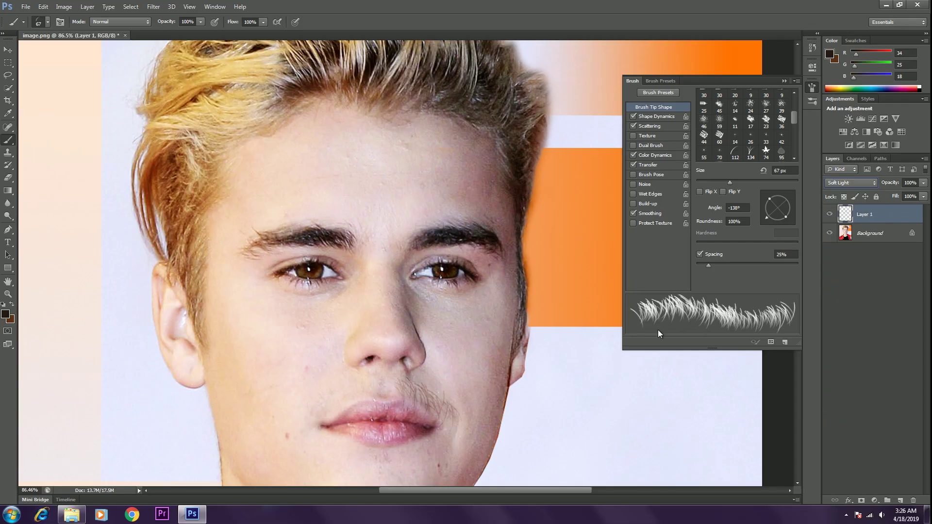
pyautogui.press('Up')
pyautogui.press('Up')
pyautogui.press('Up')
pyautogui.press('Up')
pyautogui.press('Up')
pyautogui.click(858, 185)
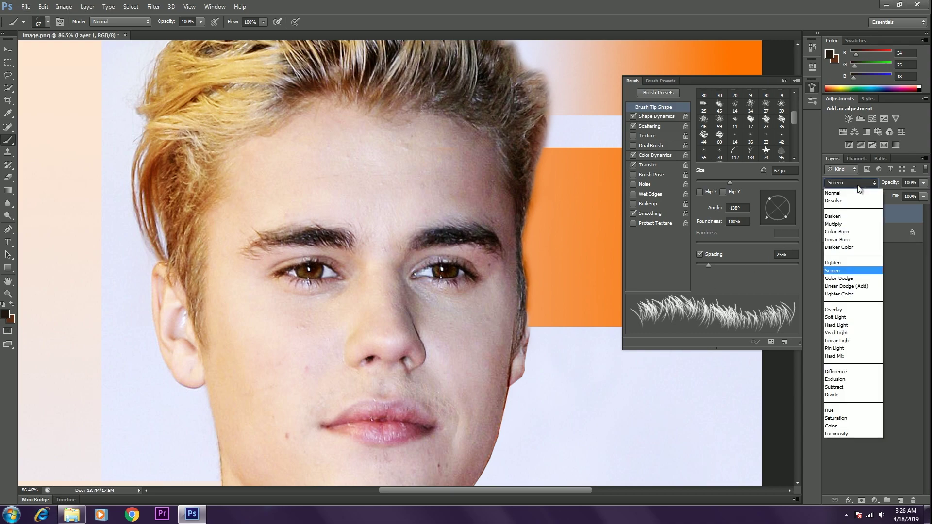
pyautogui.click(845, 318)
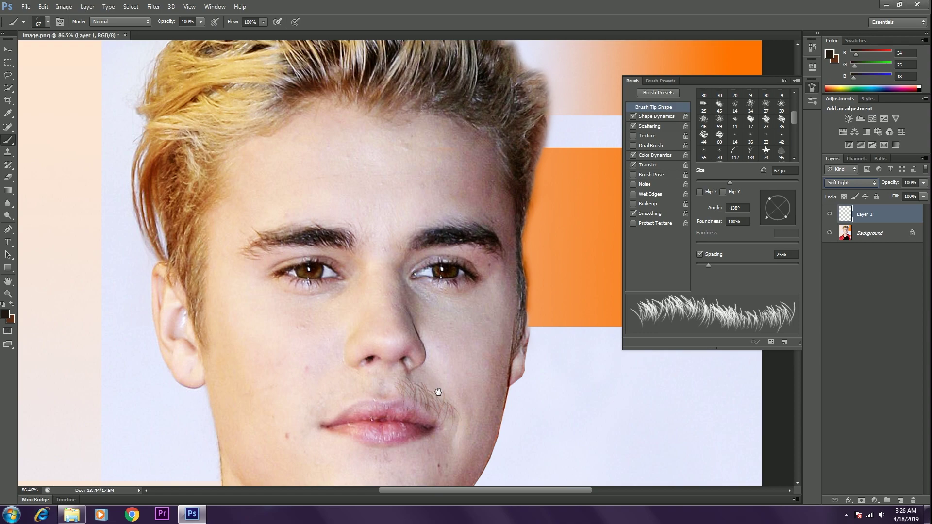
pyautogui.scroll(3, 442, 384)
# Frame the lower face and paint stubble from the lip corner along the right jawline to the chin
pyautogui.scroll(3, 450, 369)
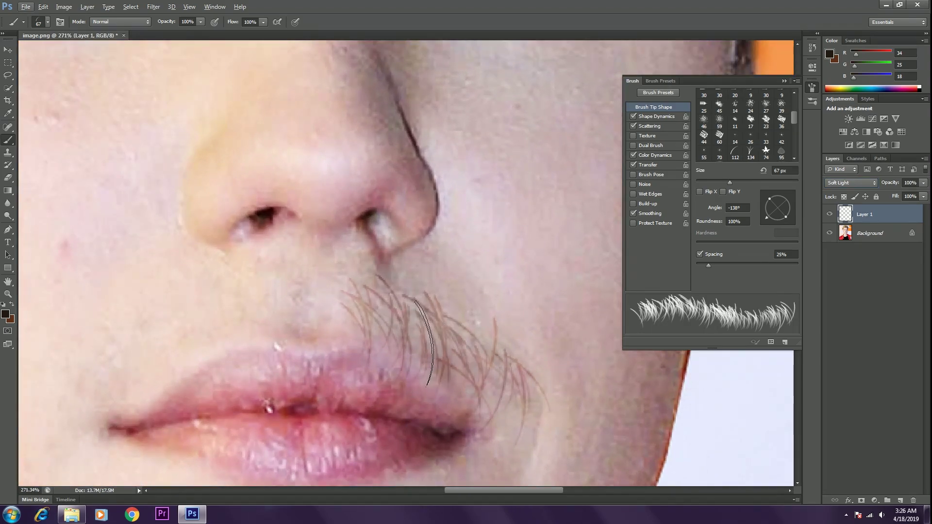
pyautogui.moveTo(532, 402)
pyautogui.mouseDown()
pyautogui.moveTo(497, 329)
pyautogui.moveTo(490, 388)
pyautogui.moveTo(505, 433)
pyautogui.moveTo(499, 373)
pyautogui.moveTo(514, 249)
pyautogui.mouseUp()
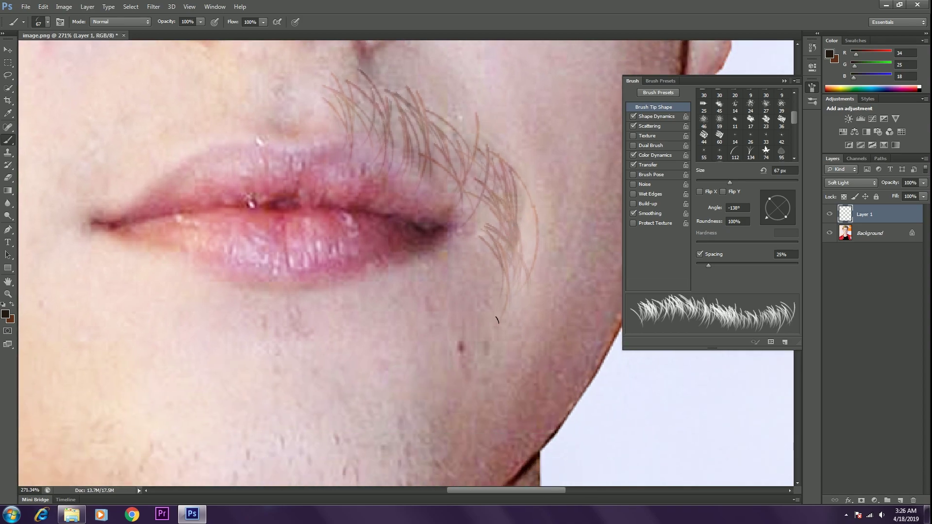
pyautogui.scroll(-5, 425, 233)
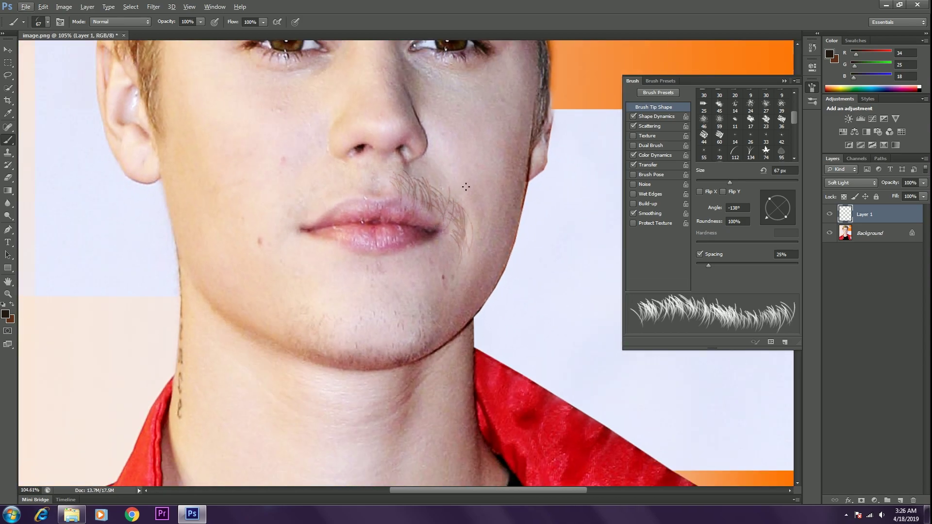
pyautogui.moveTo(463, 190); pyautogui.dragTo(455, 282)
pyautogui.moveTo(513, 281)
pyautogui.mouseDown()
pyautogui.moveTo(488, 374)
pyautogui.moveTo(452, 424)
pyautogui.moveTo(467, 393)
pyautogui.mouseUp()
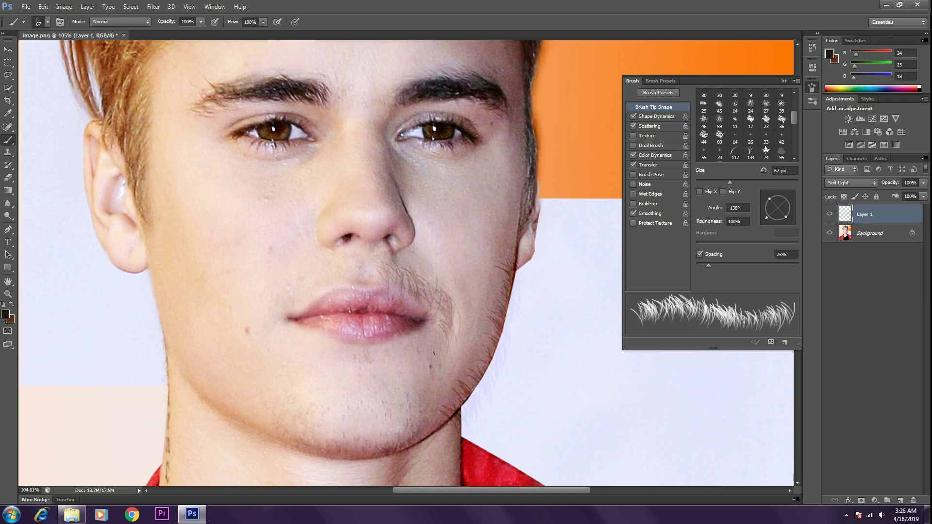
# Paint stubble across the chin and left jaw, plus moustache hairs over the left upper lip, at 6°
pyautogui.moveTo(439, 423)
pyautogui.mouseDown()
pyautogui.moveTo(394, 445)
pyautogui.moveTo(342, 452)
pyautogui.moveTo(297, 436)
pyautogui.mouseUp()
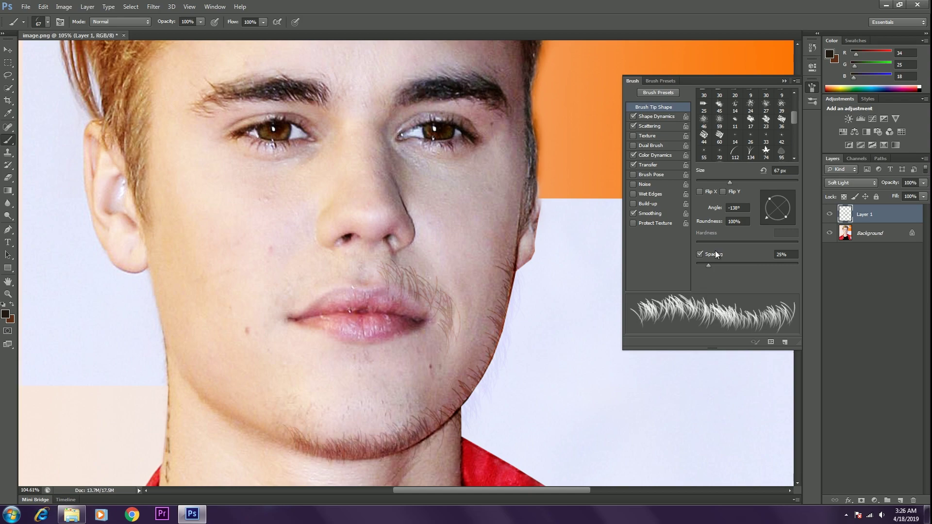
pyautogui.moveTo(771, 219)
pyautogui.mouseDown()
pyautogui.moveTo(774, 194)
pyautogui.moveTo(794, 206)
pyautogui.mouseUp()
pyautogui.moveTo(285, 438)
pyautogui.mouseDown()
pyautogui.moveTo(248, 431)
pyautogui.moveTo(191, 352)
pyautogui.moveTo(164, 293)
pyautogui.moveTo(153, 235)
pyautogui.moveTo(160, 217)
pyautogui.mouseUp()
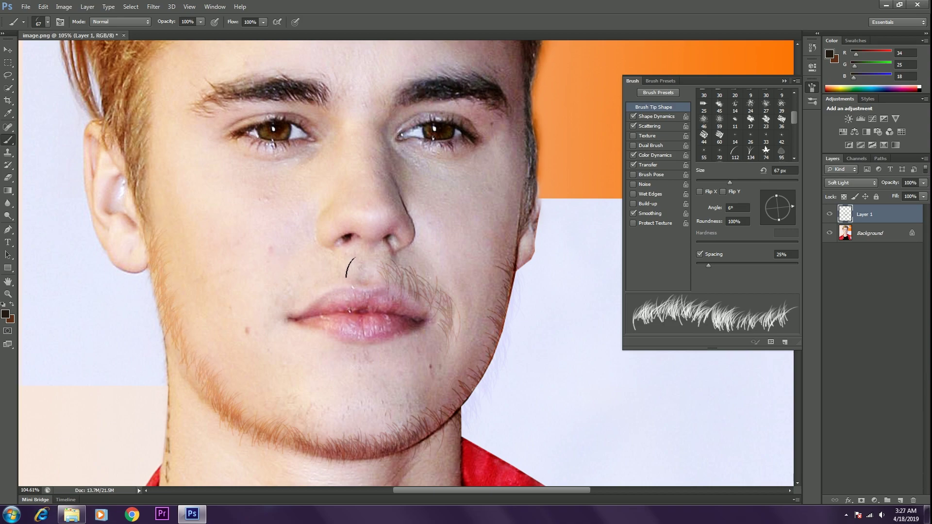
pyautogui.moveTo(338, 273)
pyautogui.mouseDown()
pyautogui.moveTo(323, 270)
pyautogui.moveTo(269, 326)
pyautogui.mouseUp()
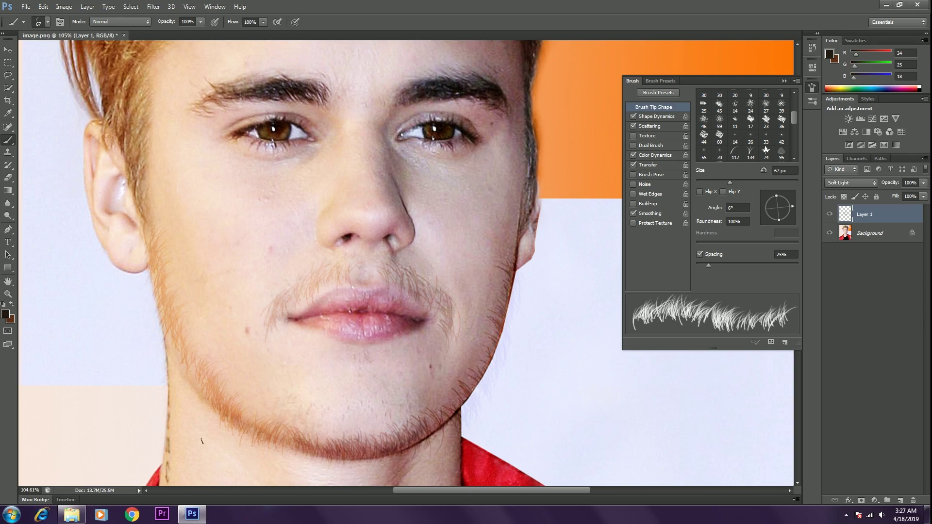
pyautogui.moveTo(240, 375)
pyautogui.mouseDown()
pyautogui.moveTo(220, 372)
pyautogui.moveTo(203, 355)
pyautogui.moveTo(174, 276)
pyautogui.mouseUp()
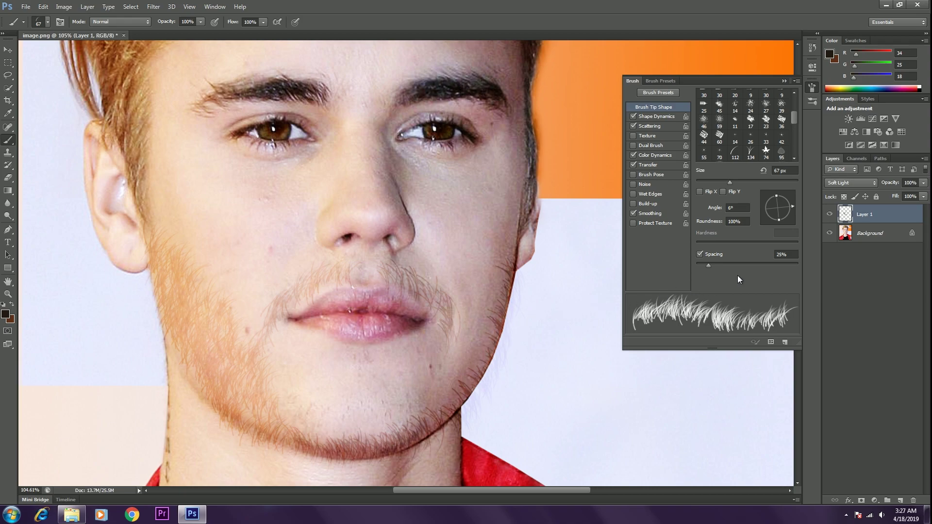
pyautogui.moveTo(794, 205)
pyautogui.mouseDown()
pyautogui.moveTo(772, 225)
pyautogui.moveTo(743, 227)
pyautogui.moveTo(758, 235)
pyautogui.mouseUp()
# Thicken the right-jaw stubble up to the ear and add hairs above the upper lip
pyautogui.moveTo(506, 270)
pyautogui.mouseDown()
pyautogui.moveTo(435, 399)
pyautogui.moveTo(487, 340)
pyautogui.moveTo(467, 313)
pyautogui.moveTo(536, 258)
pyautogui.mouseUp()
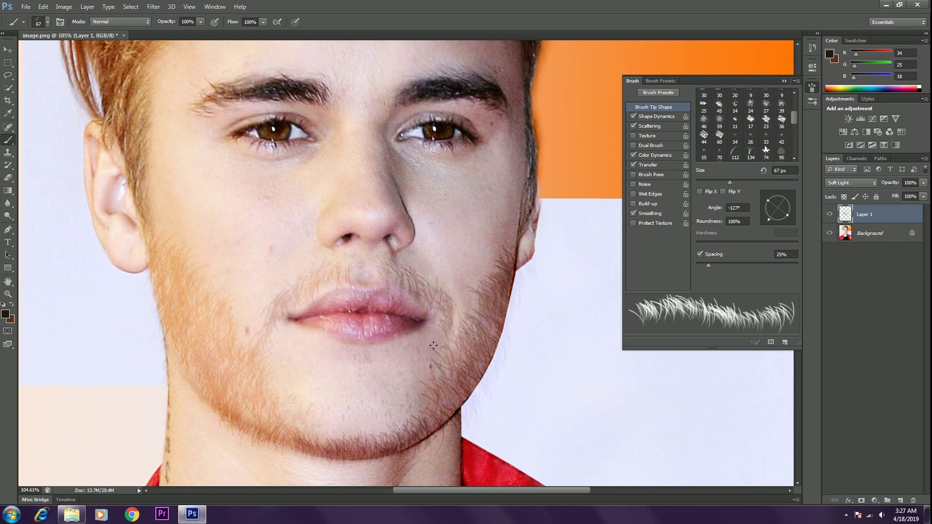
pyautogui.moveTo(510, 246)
pyautogui.mouseDown()
pyautogui.moveTo(520, 226)
pyautogui.moveTo(513, 240)
pyautogui.mouseUp()
pyautogui.moveTo(385, 268); pyautogui.dragTo(375, 271)
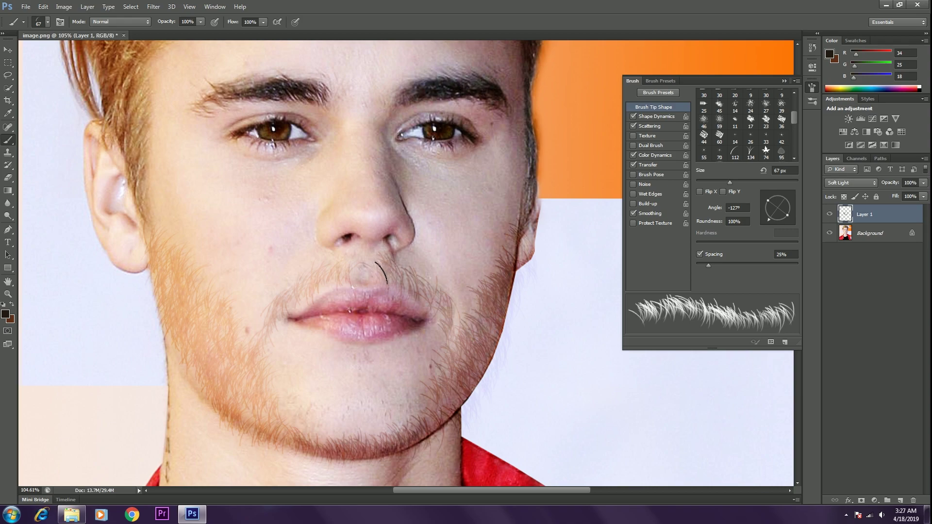
# Re-angle the brush tip and paint hairs below the lower lip down the chin
pyautogui.moveTo(775, 226)
pyautogui.mouseDown()
pyautogui.moveTo(770, 216)
pyautogui.moveTo(791, 203)
pyautogui.mouseUp()
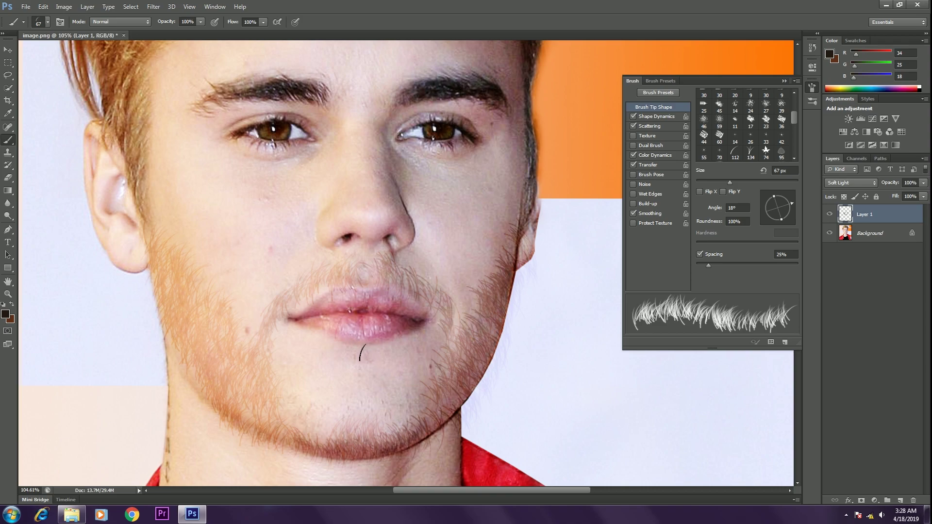
pyautogui.moveTo(375, 358); pyautogui.dragTo(370, 394)
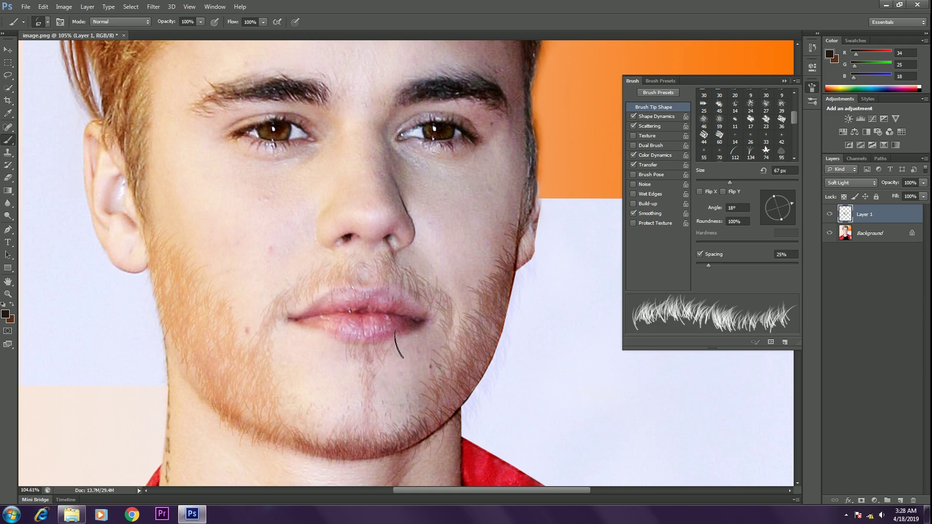
pyautogui.scroll(-3, 398, 340)
pyautogui.scroll(-2, 395, 326)
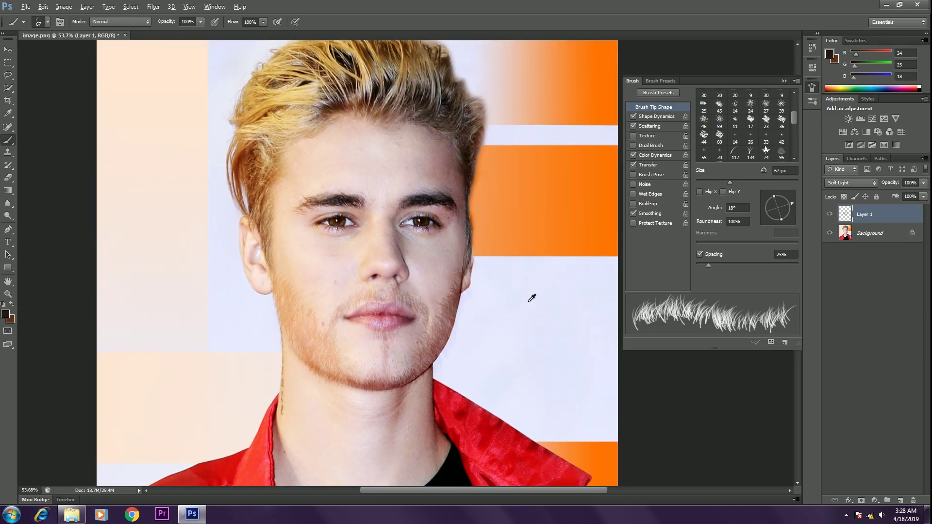